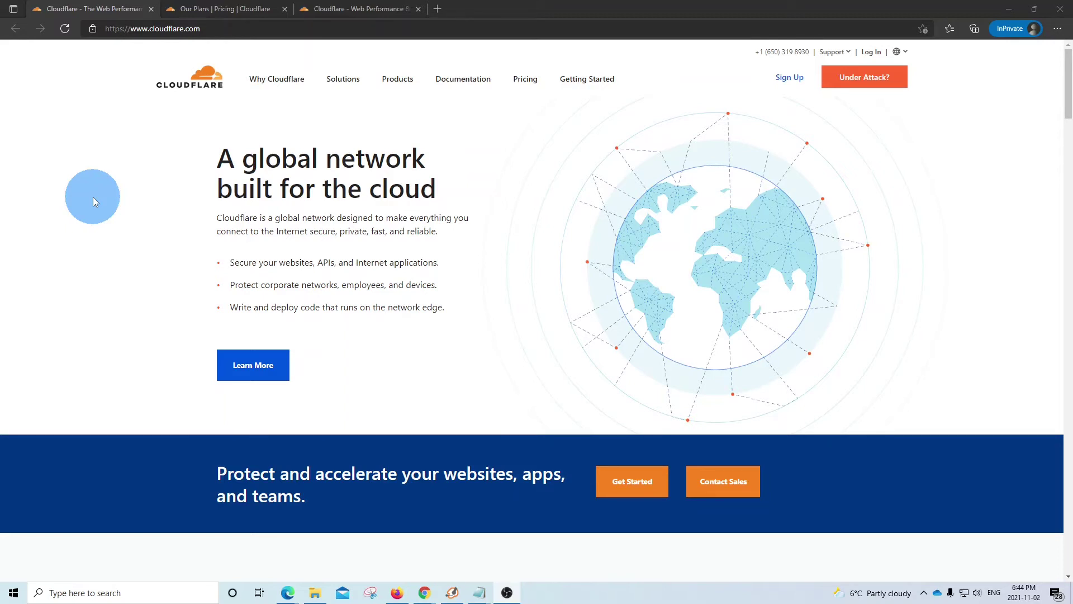
# Step: Open the plan comparison showing Free $0, Pro $20, Business $200 and Enterprise custom pricing
pyautogui.click(530, 83)
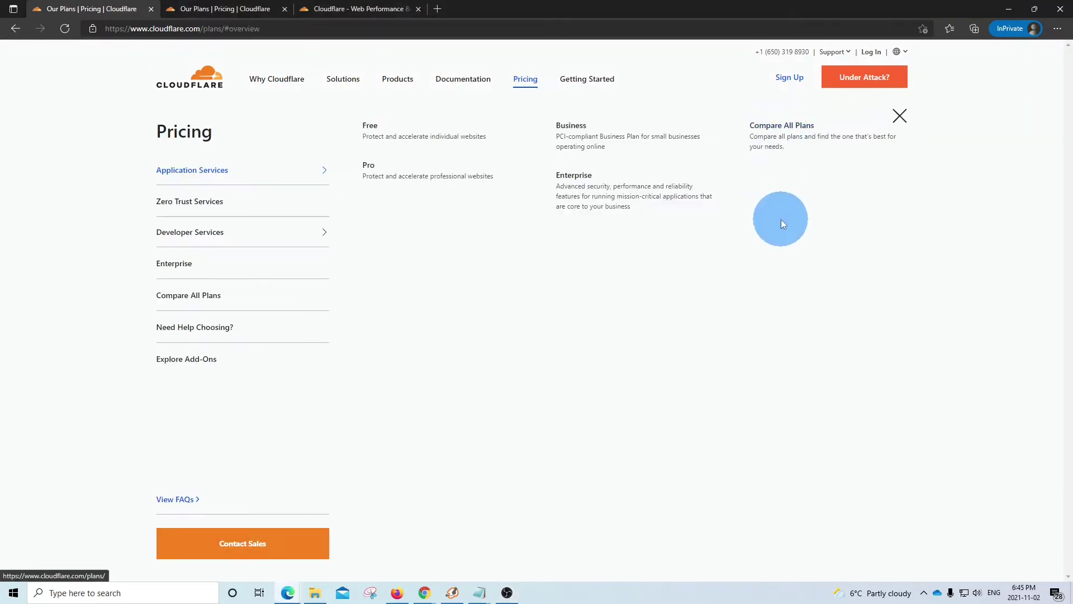
pyautogui.click(769, 129)
pyautogui.scroll(-5, 925, 397)
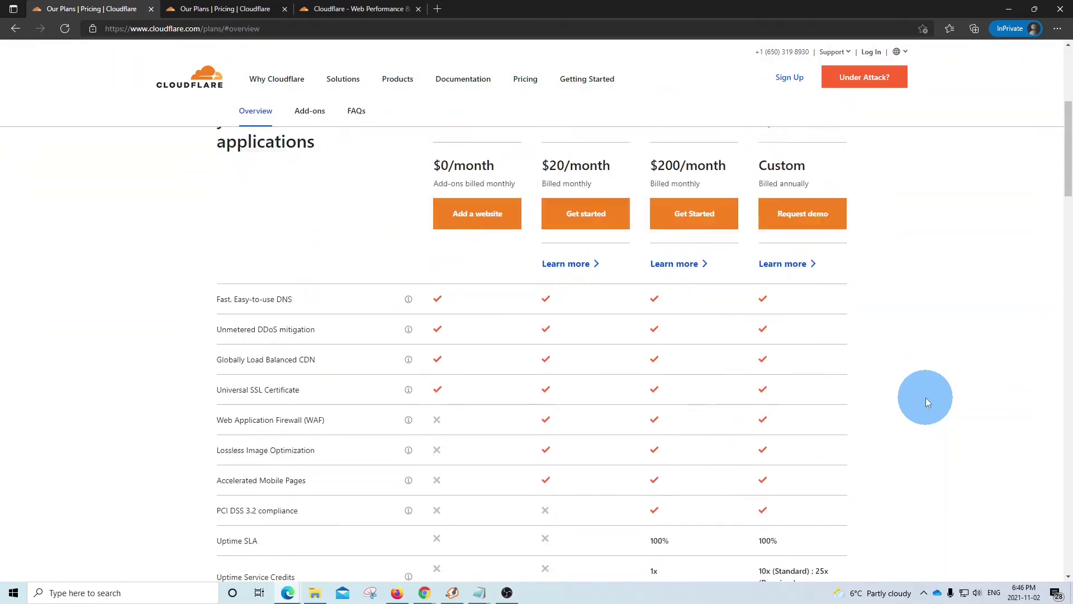
pyautogui.scroll(3, 925, 398)
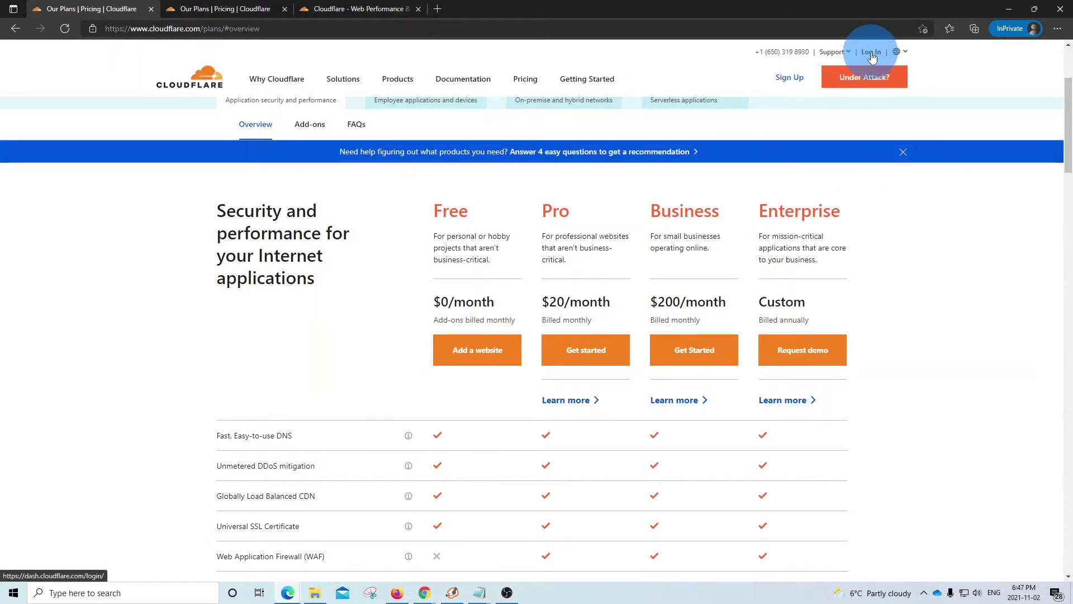
# Step: Go to the sign-up tab and reach the account Websites list showing elyproducts.com and itbe.cloud
pyautogui.click(377, 10)
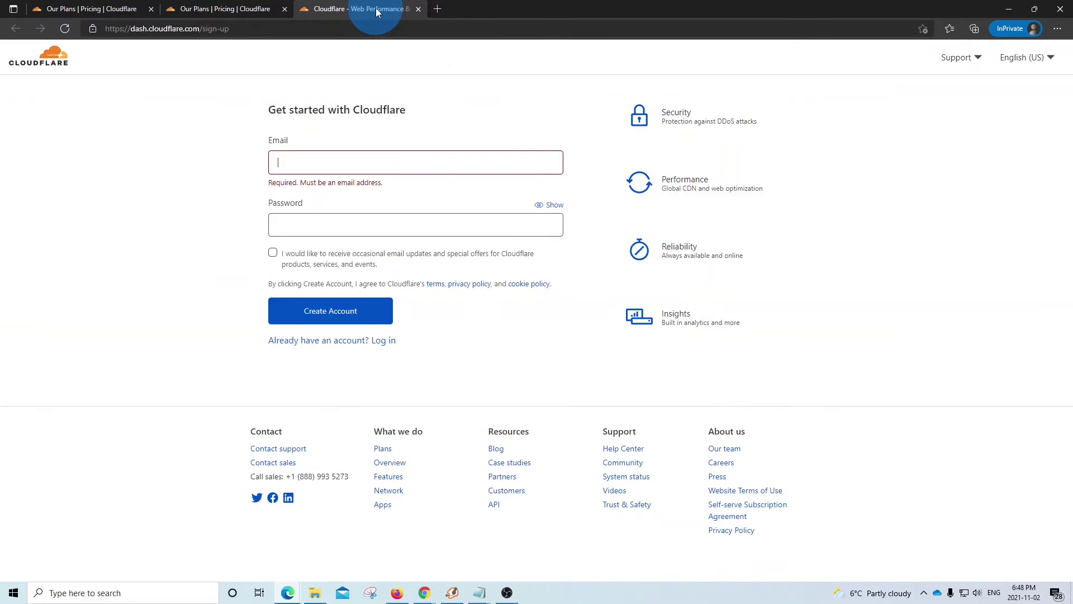
pyautogui.click(134, 201)
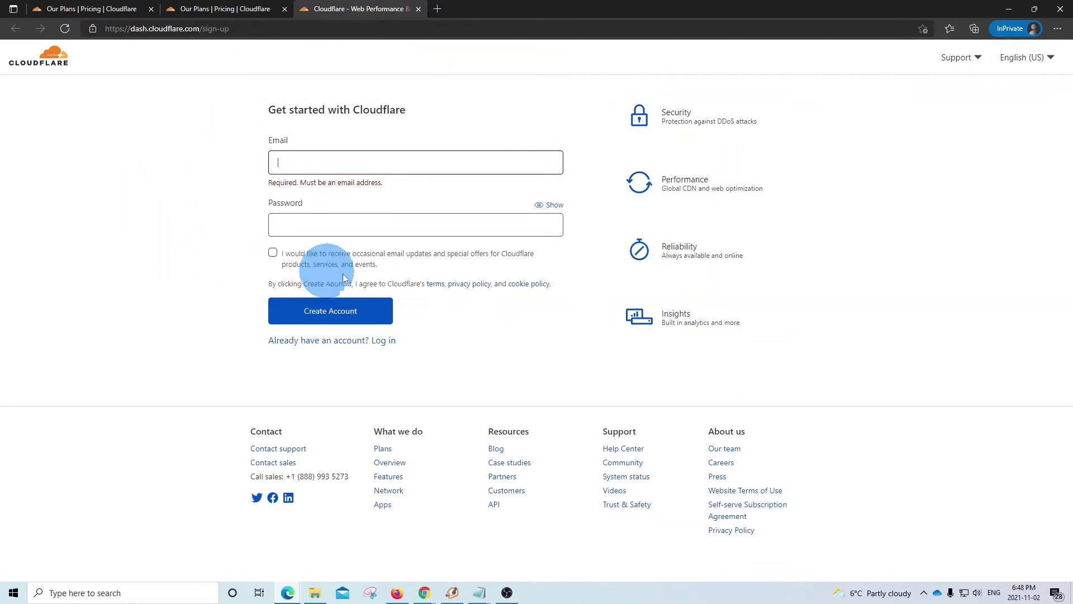
pyautogui.click(306, 163)
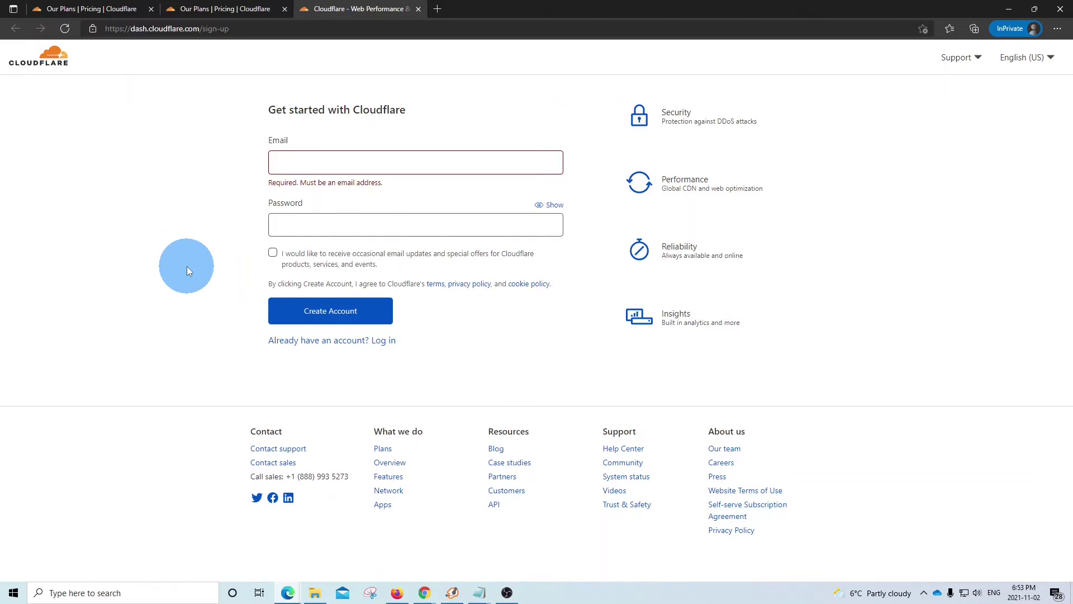
pyautogui.hotkey('ctrl', '1')
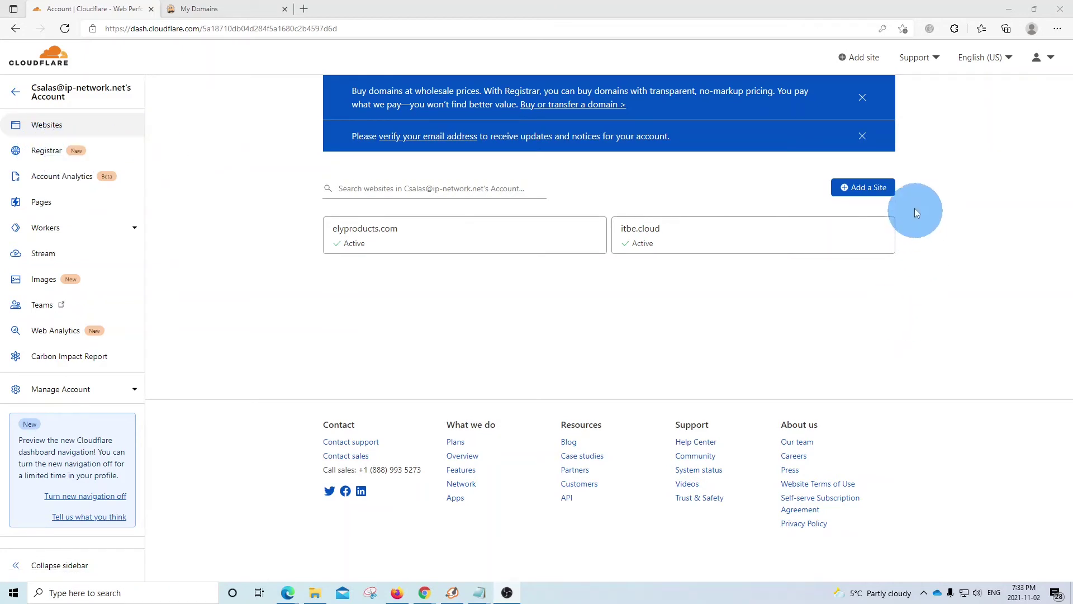
# Step: Add itbe.xyz as a new site and choose the Free $0 plan for it
pyautogui.click(865, 188)
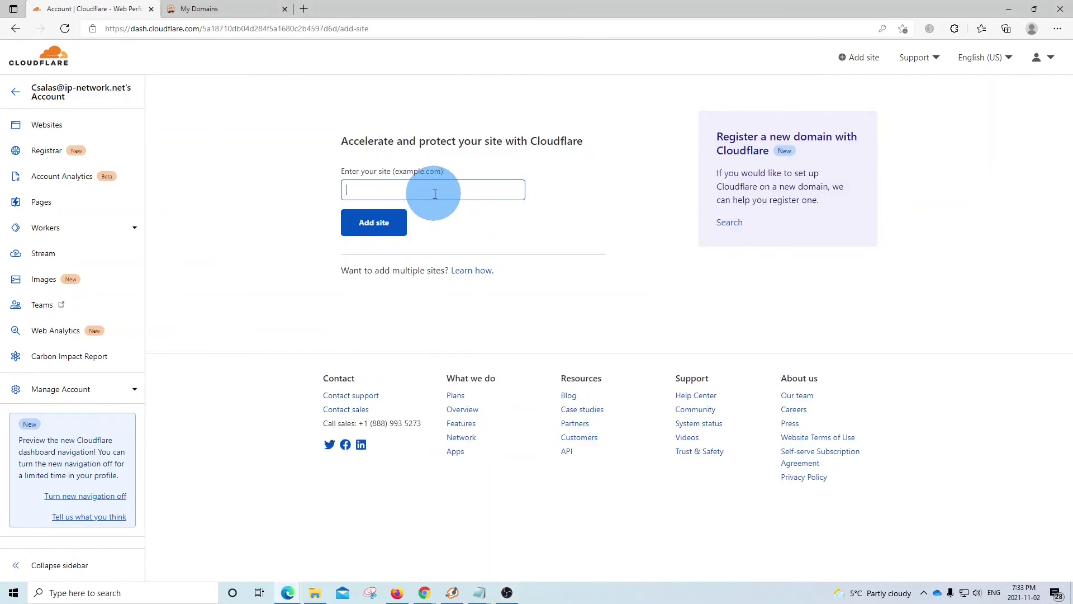
pyautogui.write('itbe.xyz')
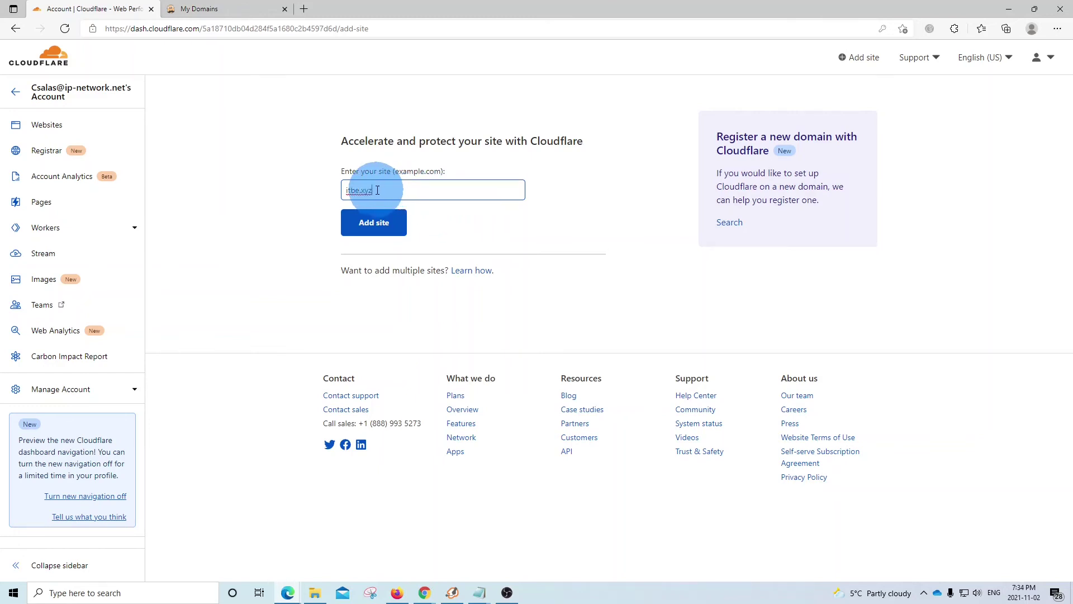
pyautogui.click(374, 227)
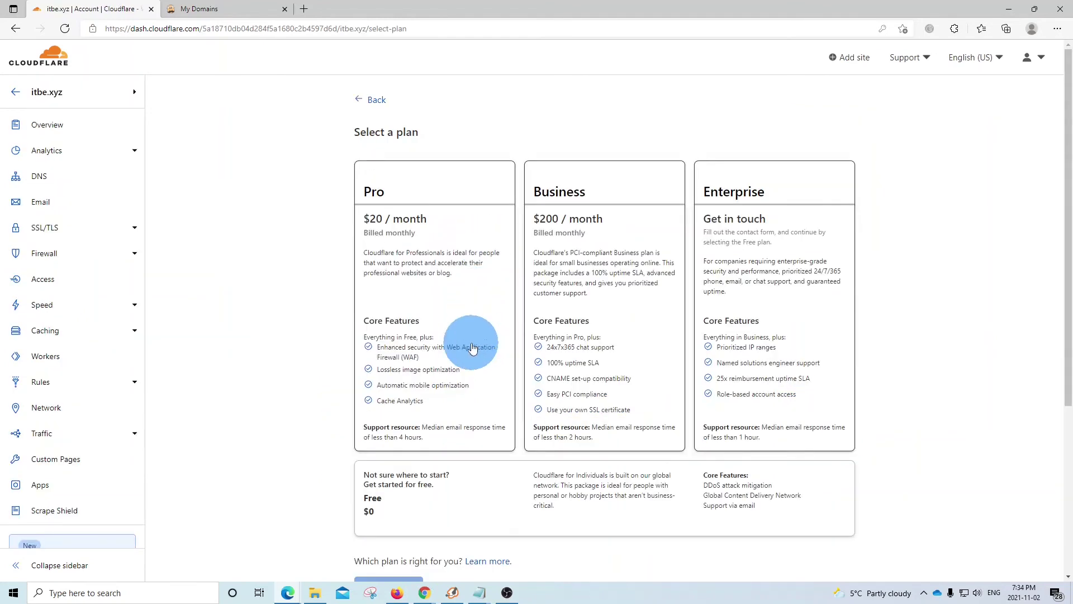
pyautogui.scroll(-3, 462, 352)
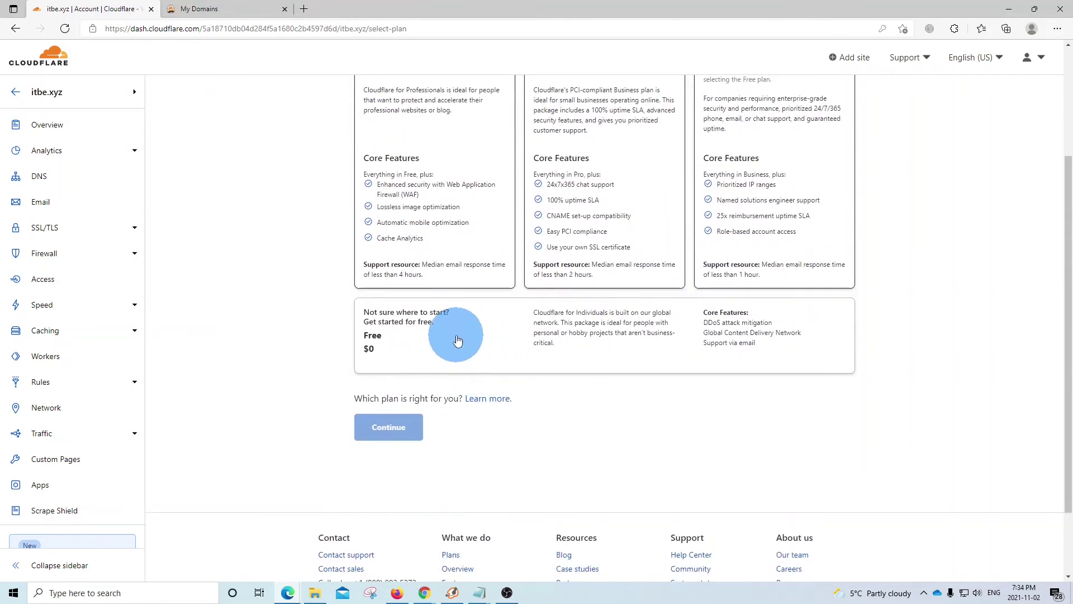
pyautogui.click(457, 341)
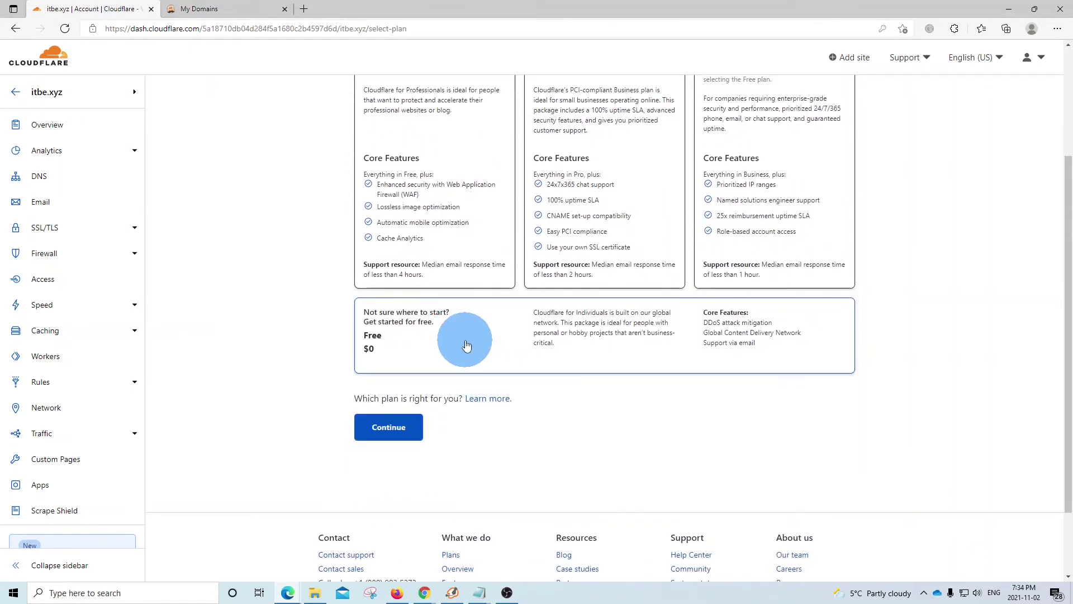
# Step: Continue with the Free plan and review the scanned DNS records: 5 A, 1 CNAME, 4 TXT
pyautogui.click(389, 435)
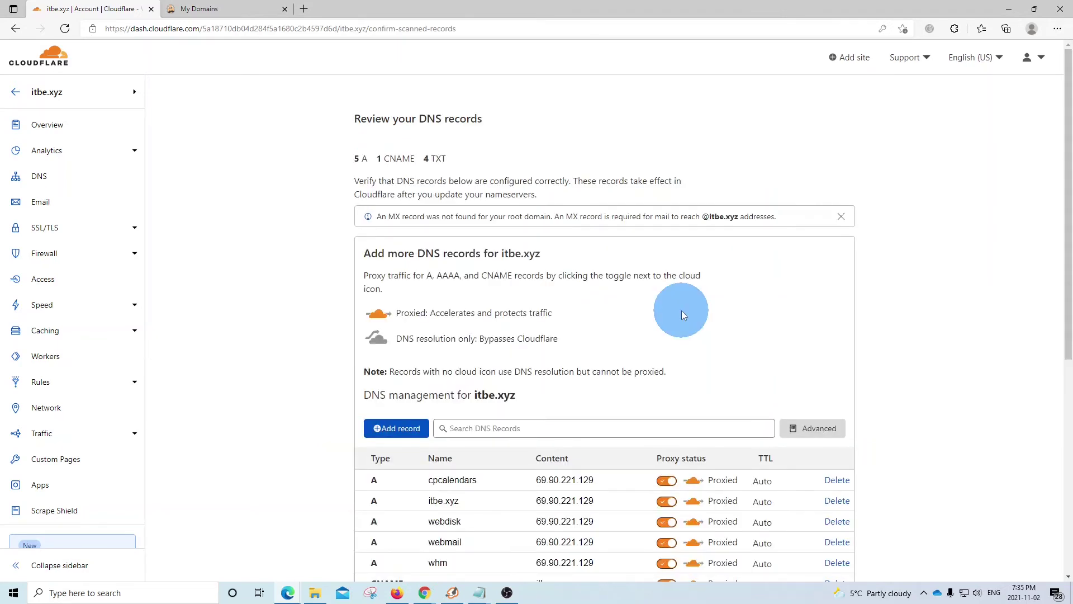
pyautogui.scroll(-5, 682, 310)
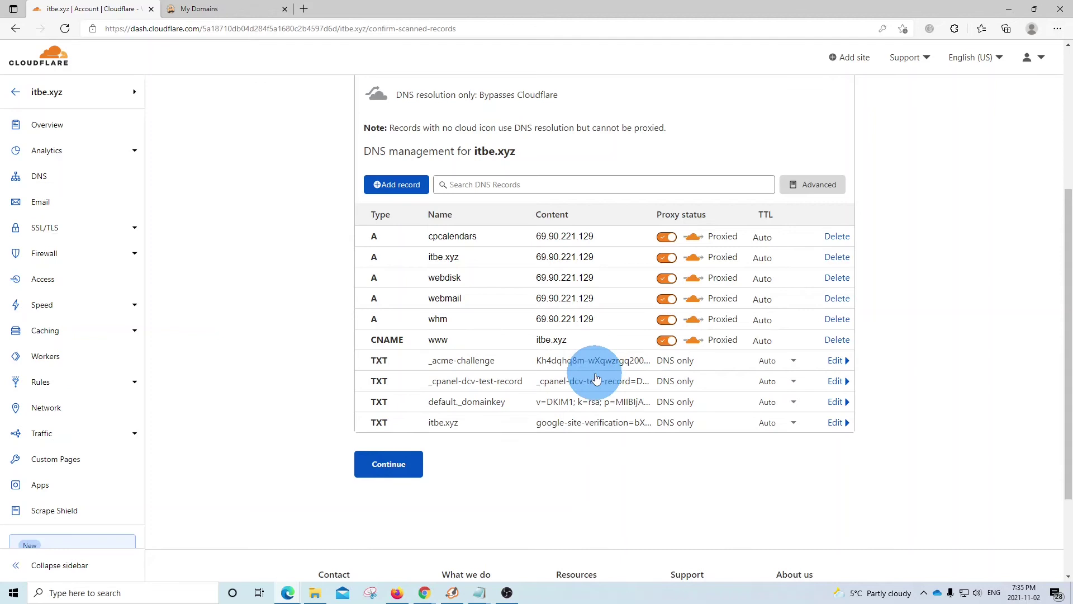
pyautogui.scroll(2, 595, 379)
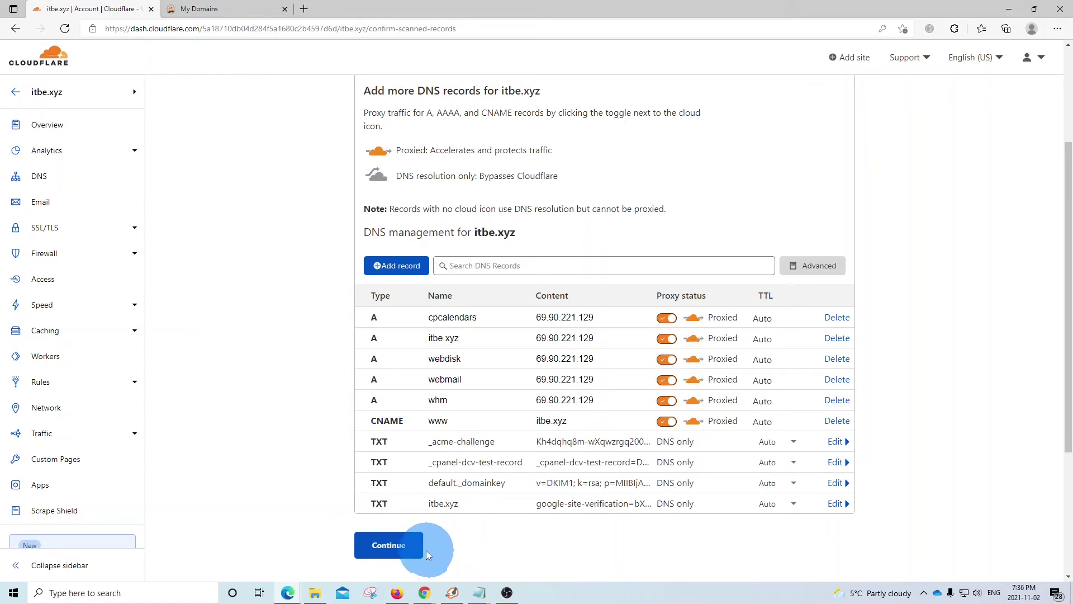
# Step: Accept the DNS records, then select the old nameservers and Cloudflare's elinore and vin nameservers
pyautogui.click(394, 545)
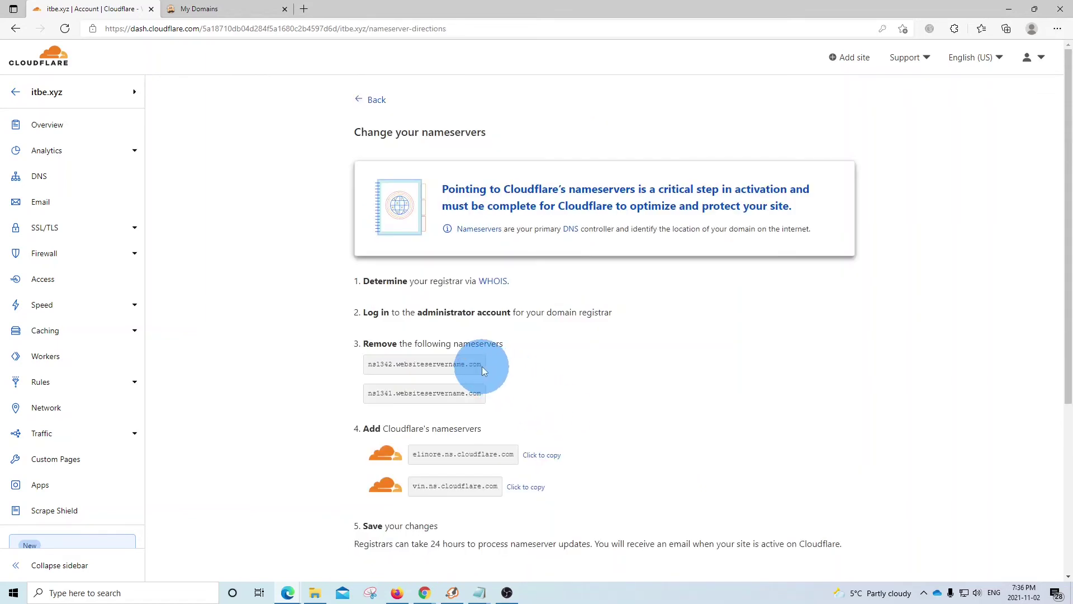
pyautogui.moveTo(480, 364); pyautogui.dragTo(365, 370)
pyautogui.moveTo(476, 393); pyautogui.dragTo(369, 393)
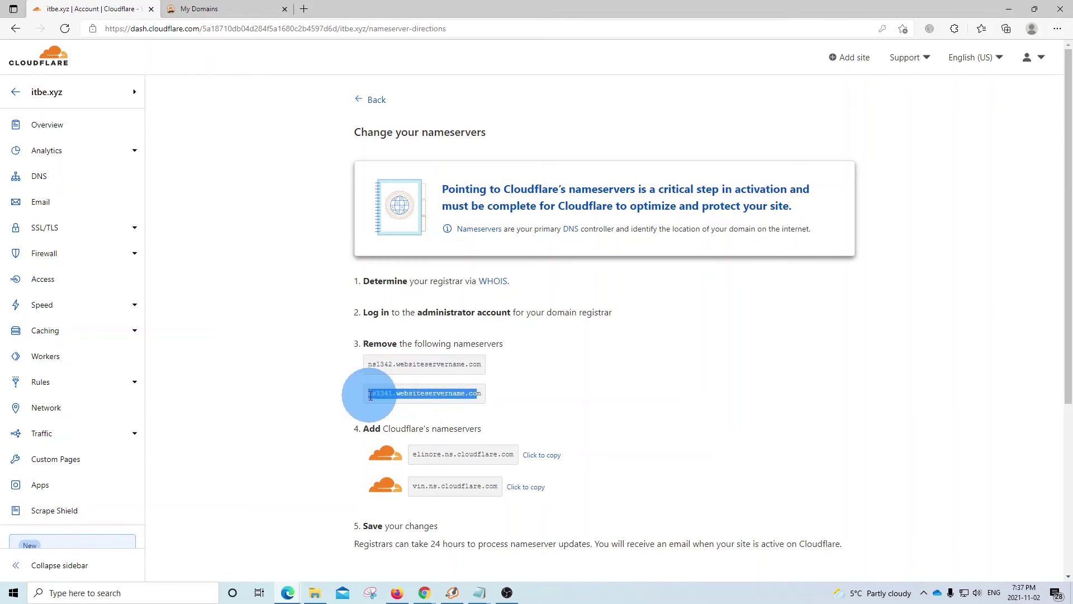
pyautogui.scroll(-3, 514, 412)
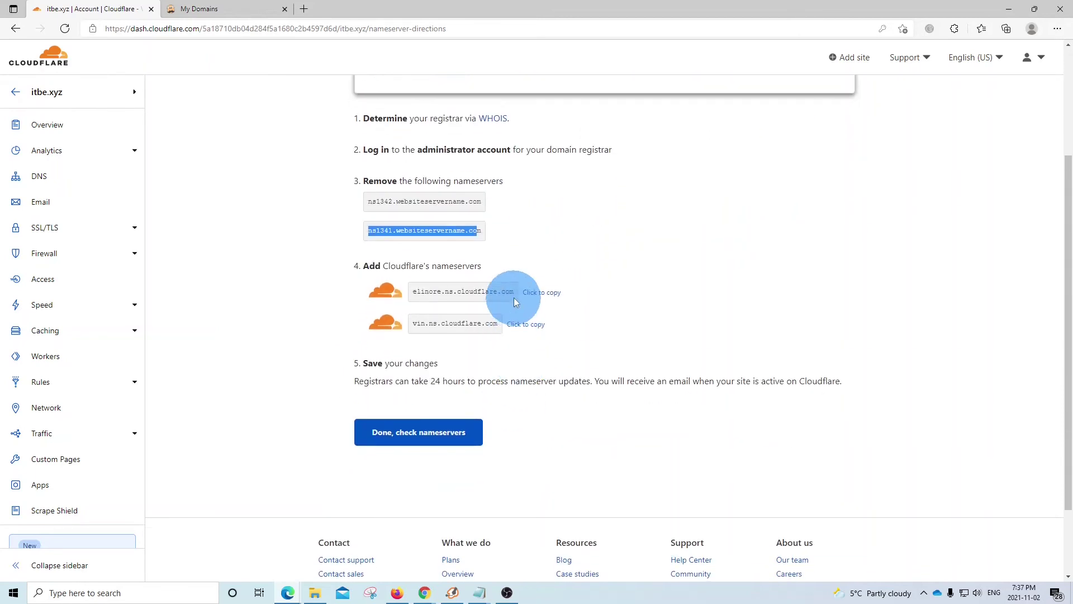
pyautogui.moveTo(514, 292); pyautogui.dragTo(408, 292)
pyautogui.hotkey('ctrl', 'c')
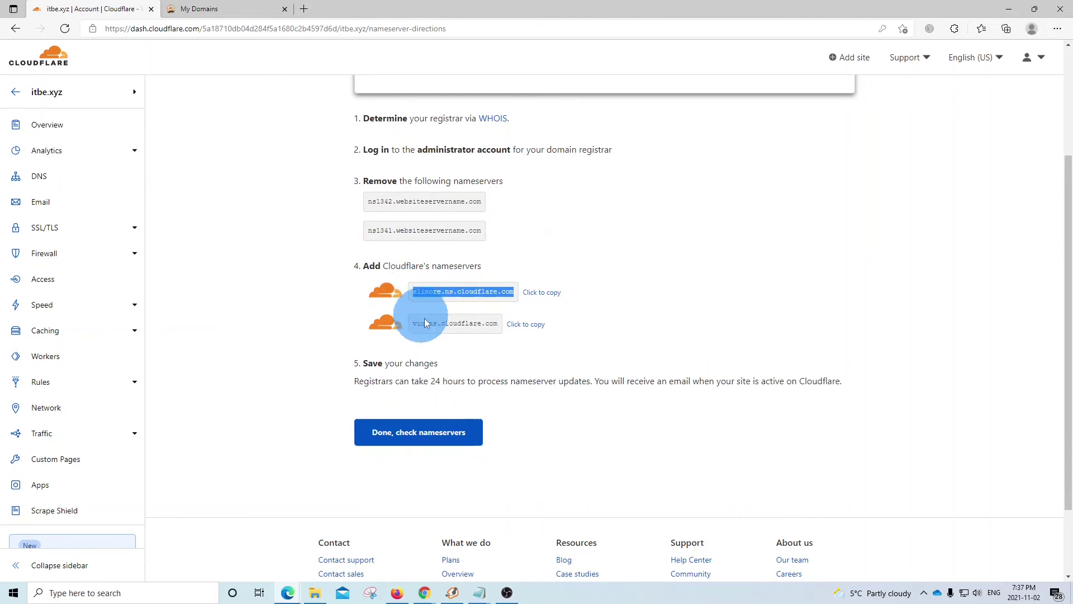
pyautogui.moveTo(494, 324); pyautogui.dragTo(412, 325)
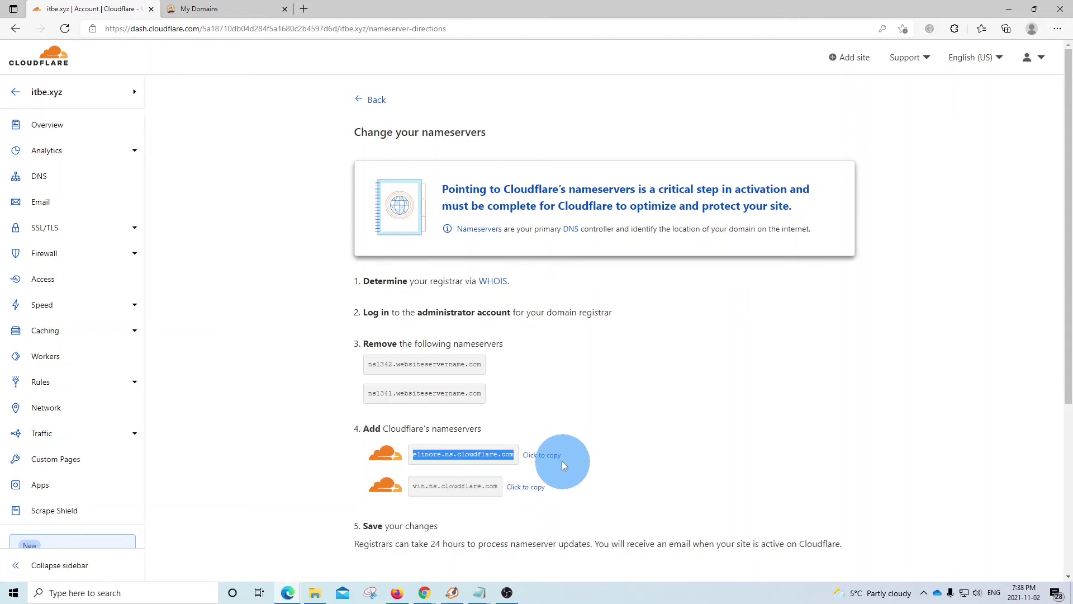
pyautogui.click(278, 312)
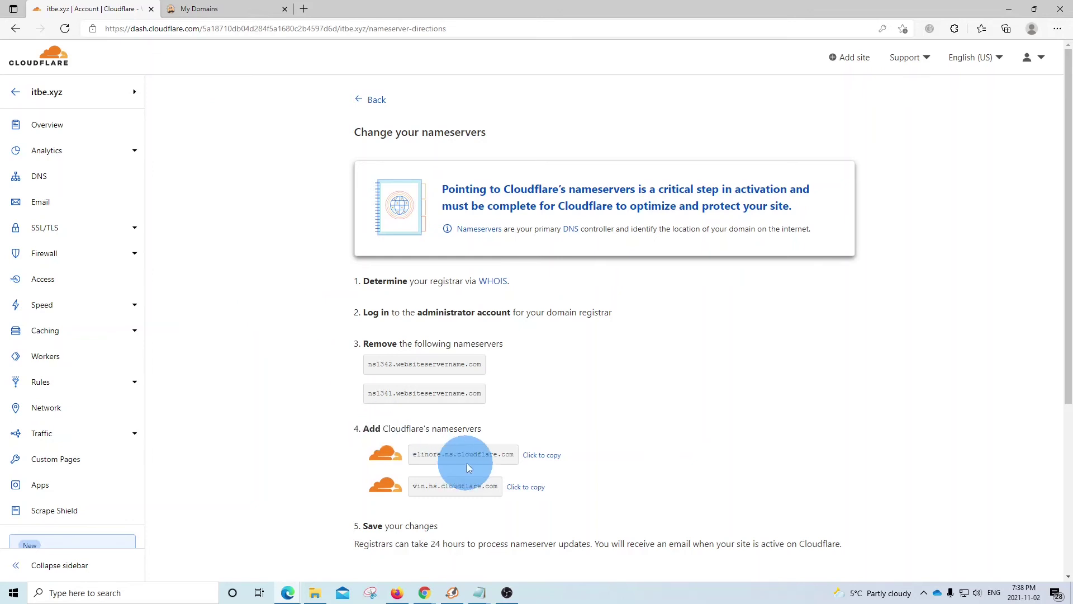
# Step: In HostPapa's itbe.xyz nameserver settings, replace DNS1 with elinore.ns.cloudflare.com
pyautogui.click(229, 11)
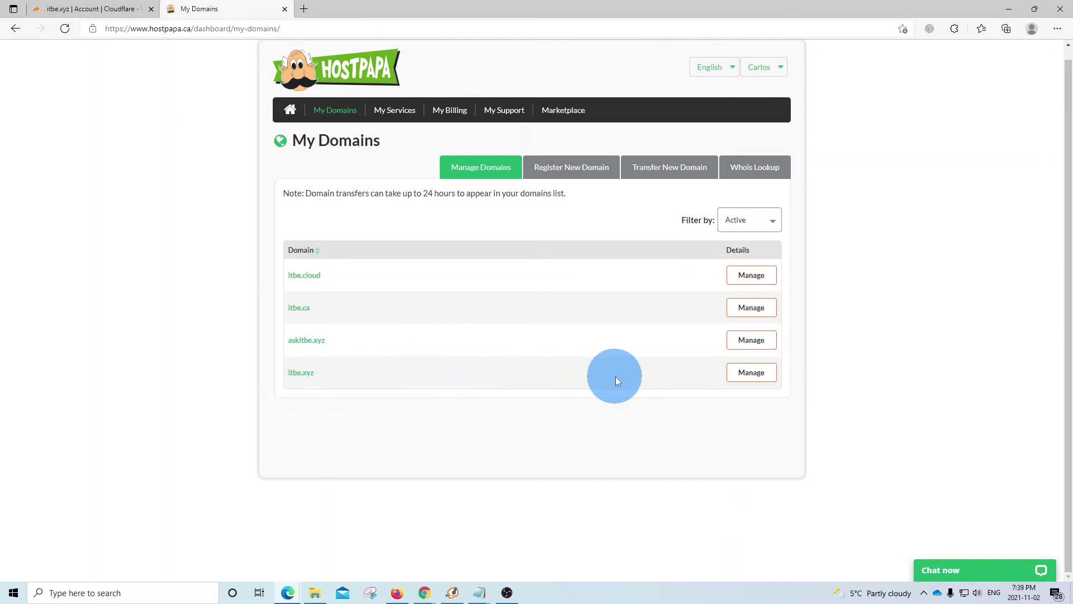
pyautogui.click(752, 373)
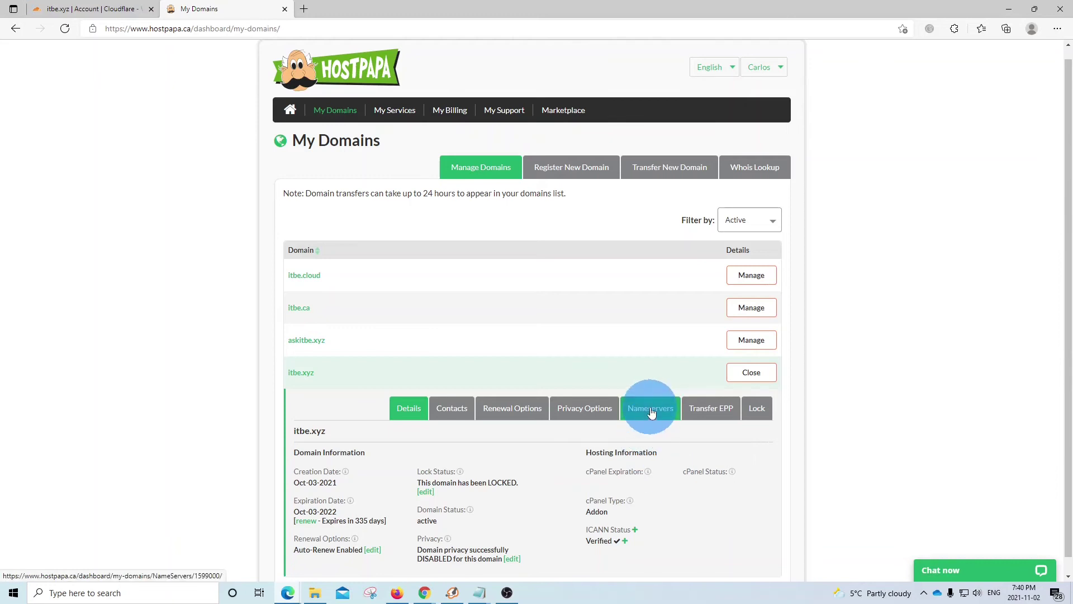
pyautogui.scroll(-1, 558, 424)
pyautogui.click(483, 436)
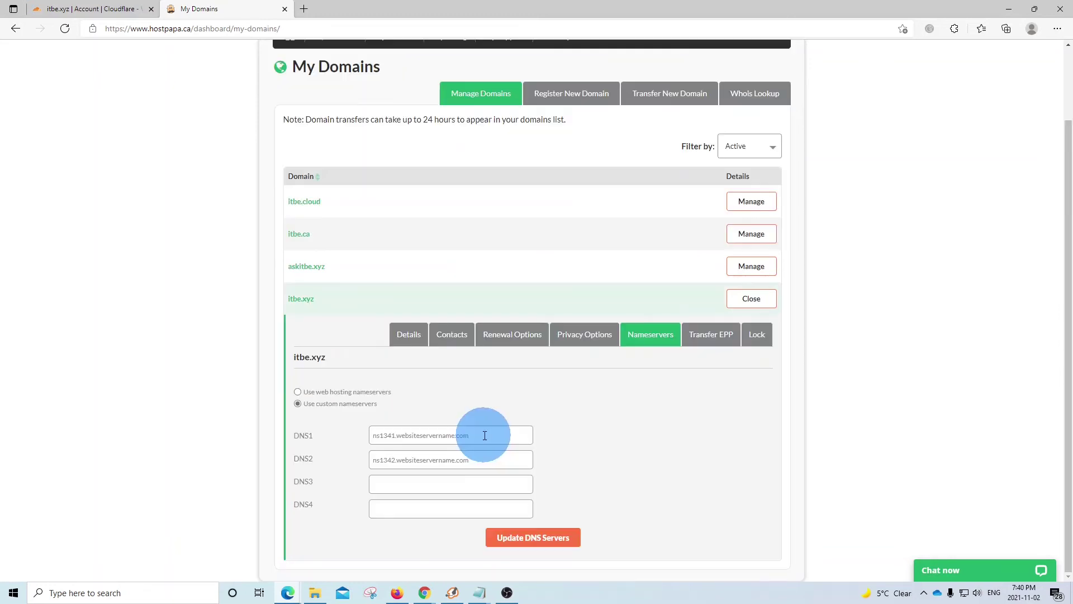
pyautogui.moveTo(484, 436); pyautogui.dragTo(373, 439)
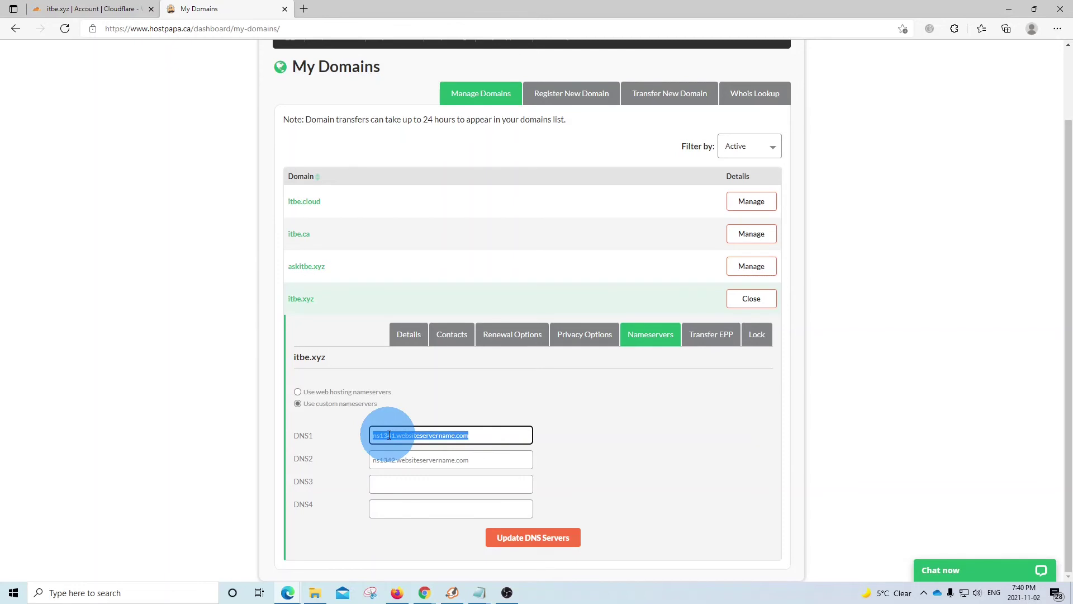
pyautogui.press('BackSpace')
pyautogui.hotkey('ctrl', 'v')
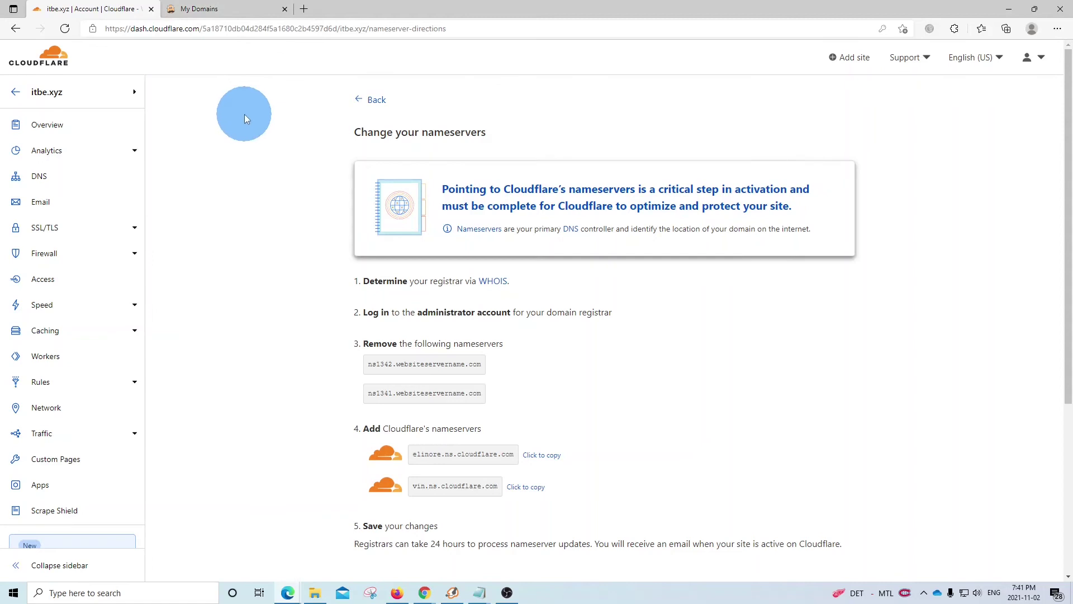
# Step: Set DNS2 to vin.ns.cloudflare.com, save the nameservers, and return to Cloudflare's instructions
pyautogui.click(232, 13)
pyautogui.moveTo(477, 458); pyautogui.dragTo(371, 459)
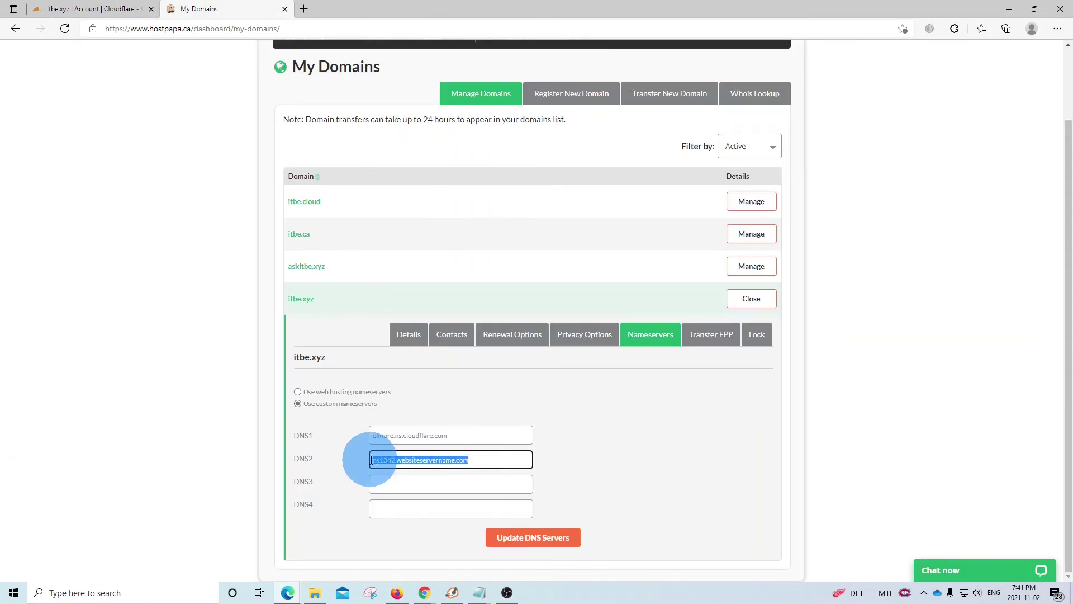
pyautogui.write('vin.ns.cloudflare.com')
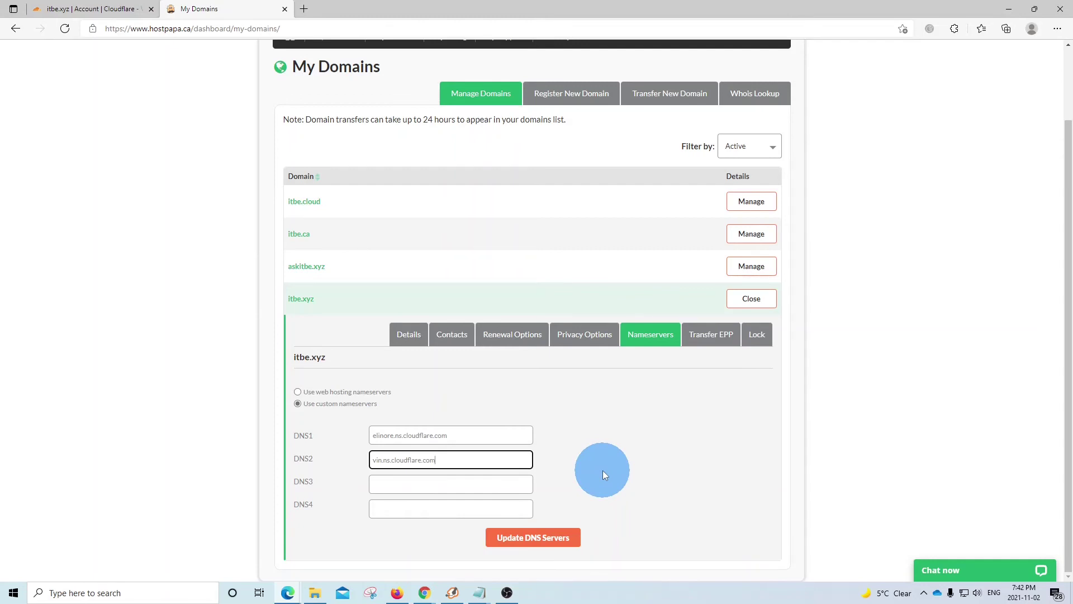
pyautogui.click(545, 538)
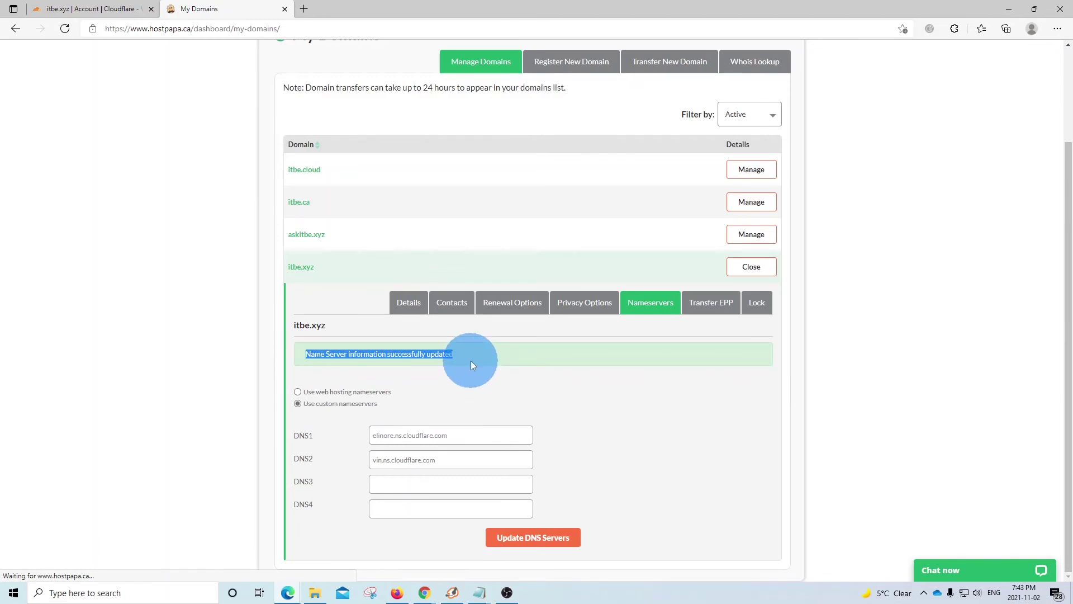
pyautogui.hotkey('ctrl', 'Tab')
pyautogui.moveTo(355, 381); pyautogui.dragTo(466, 382)
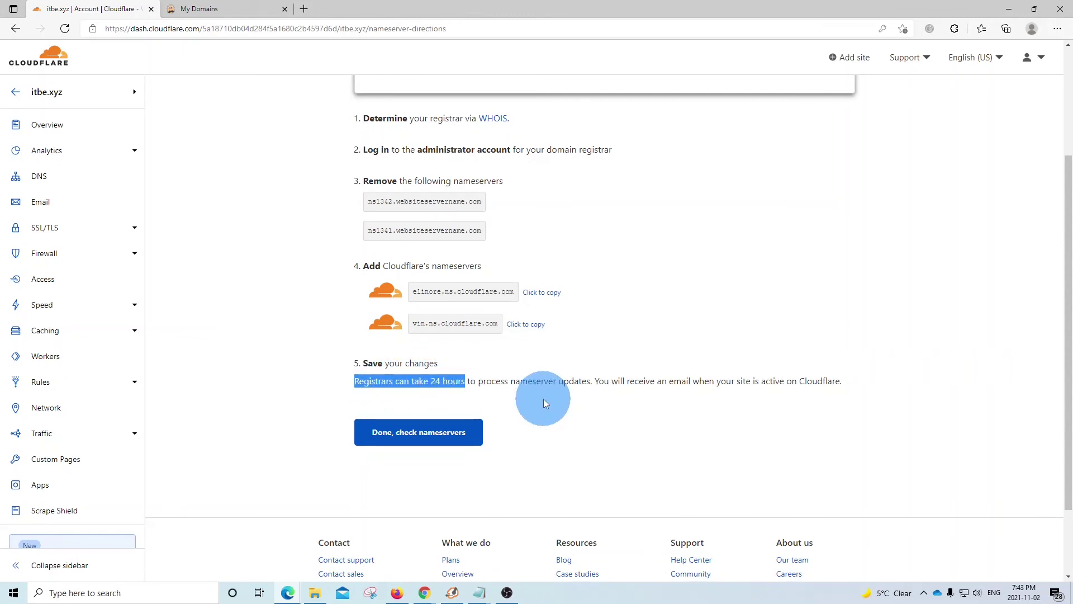
# Step: Note the 24-hour registrar processing warning and confirm with 'Done, check nameservers'
pyautogui.click(428, 391)
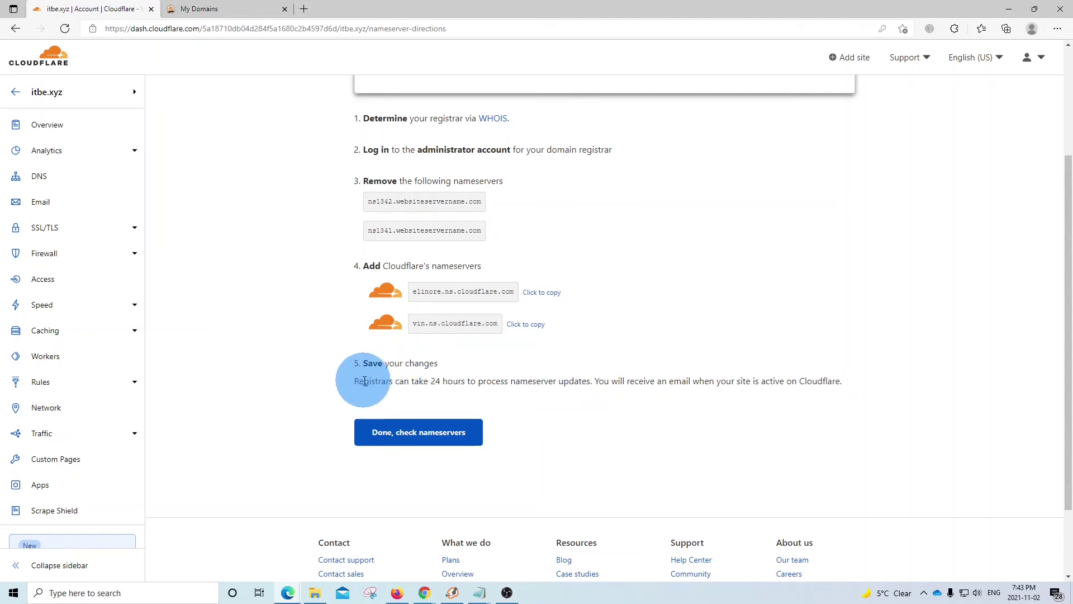
pyautogui.moveTo(358, 382); pyautogui.dragTo(394, 438)
pyautogui.click(394, 439)
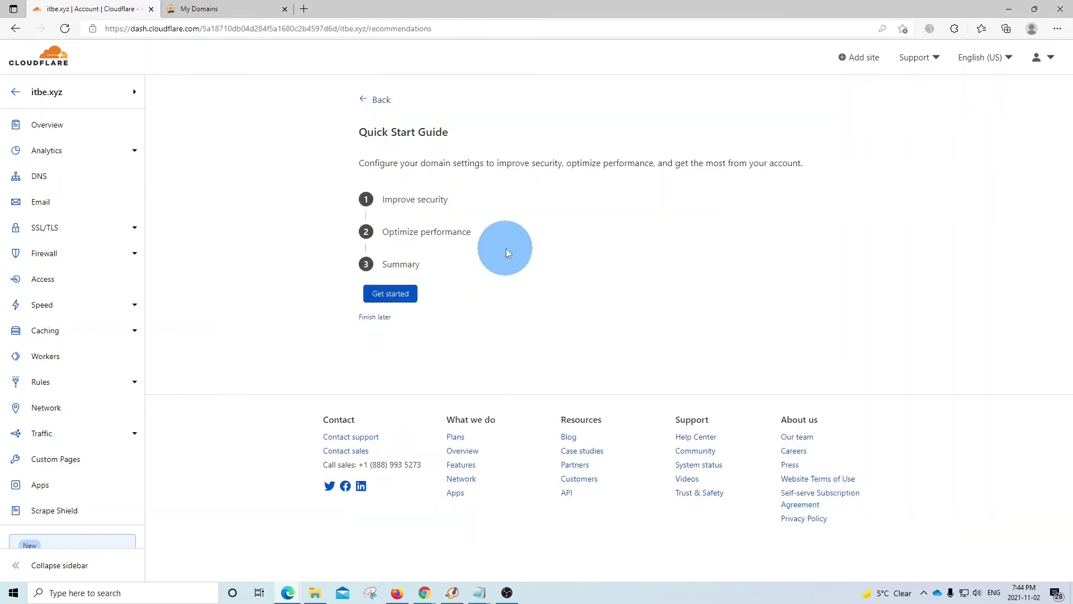
# Step: Run the guide keeping HTTPS Rewrites on, Always Use HTTPS off, Auto Minify none, then finish
pyautogui.click(406, 205)
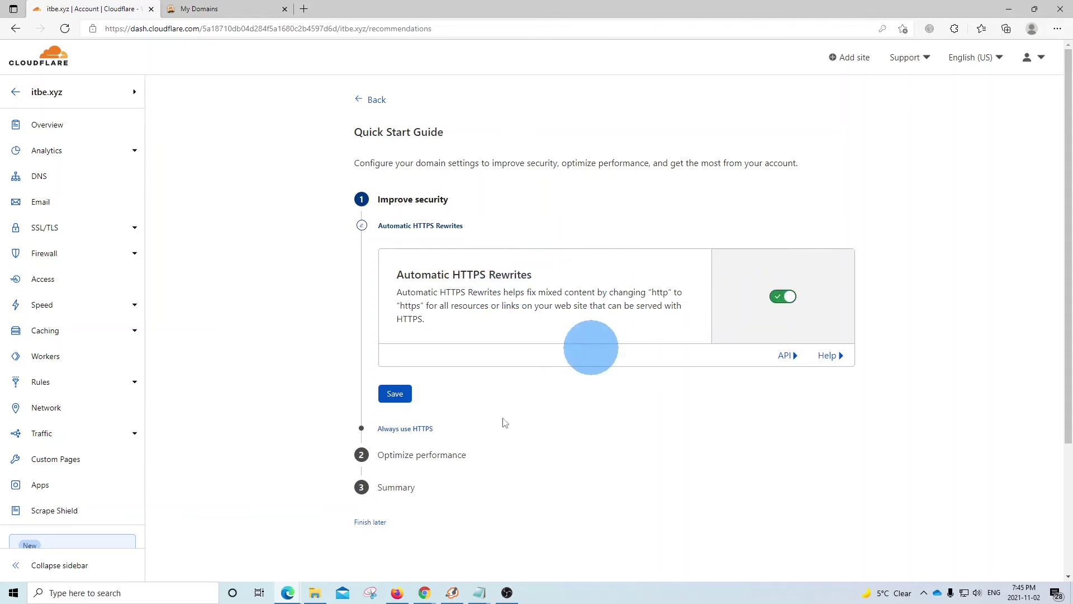
pyautogui.click(395, 392)
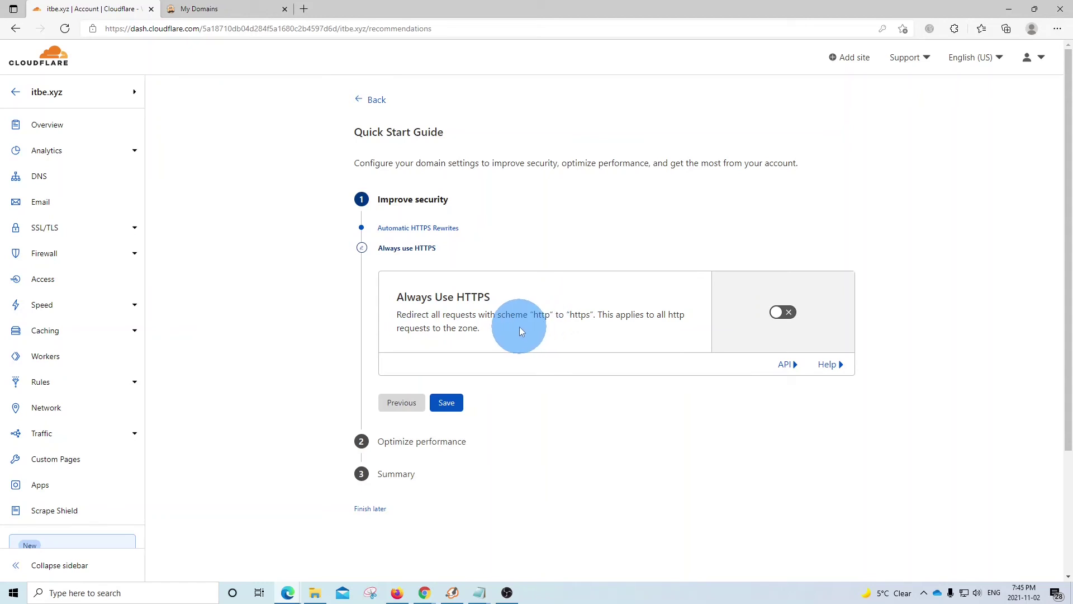
pyautogui.click(445, 406)
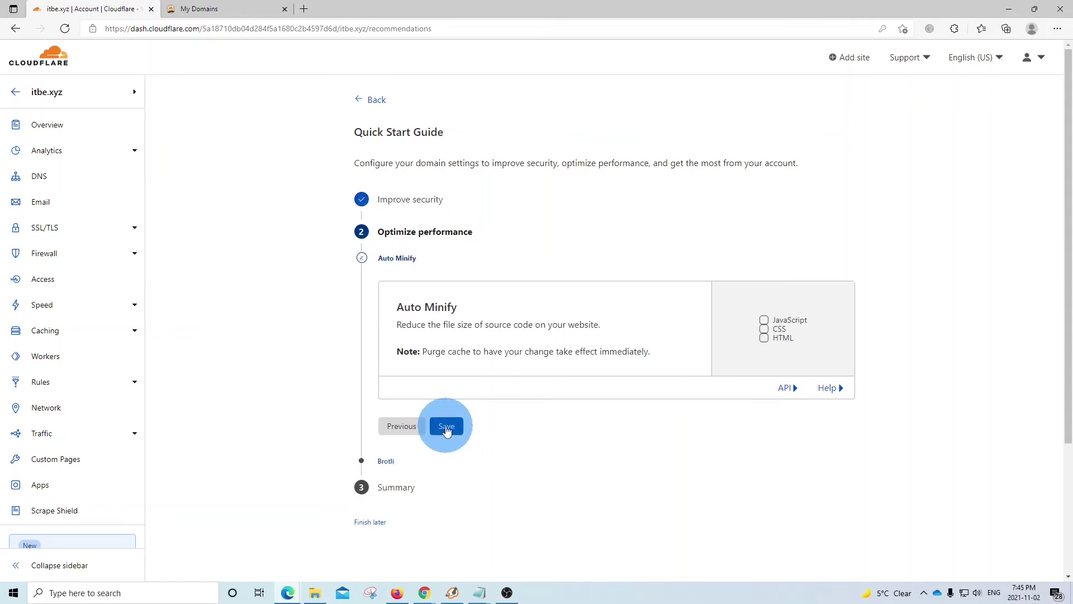
pyautogui.click(446, 428)
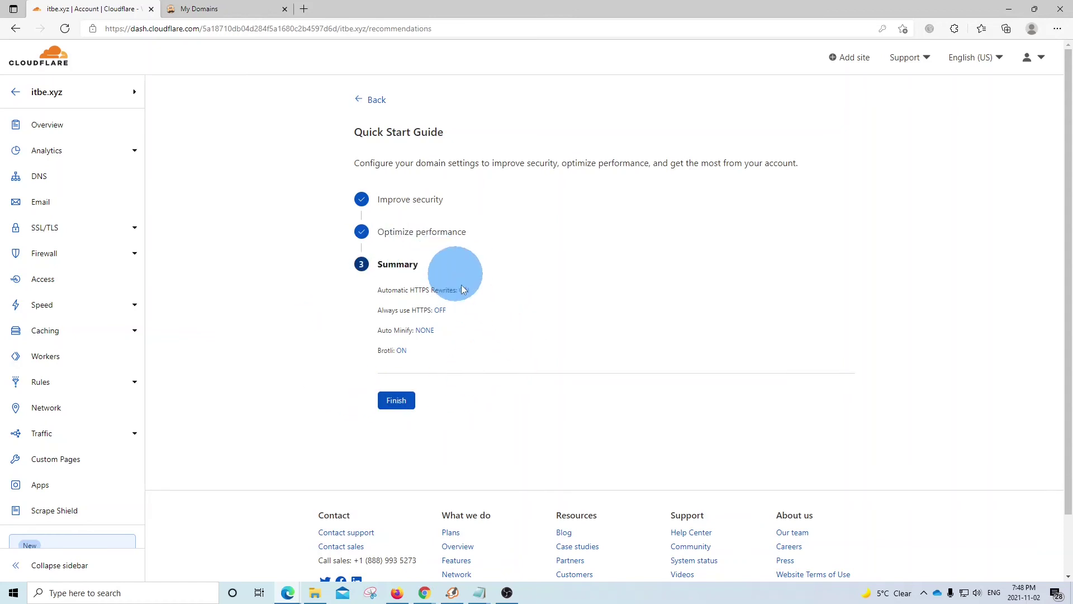
pyautogui.click(397, 401)
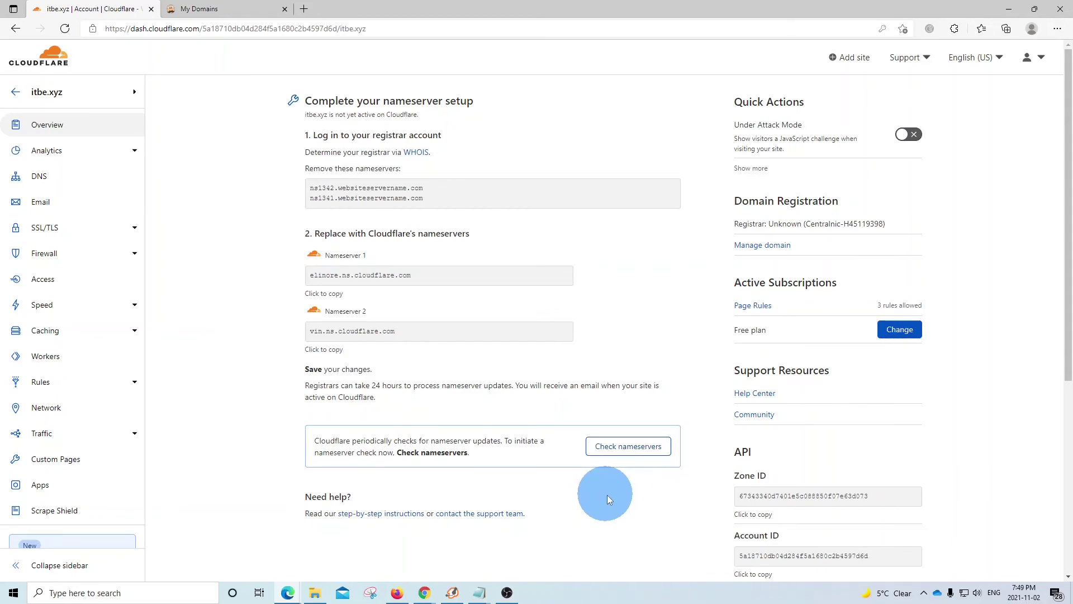
# Step: Trigger an immediate nameserver check from the itbe.xyz Overview page
pyautogui.click(629, 449)
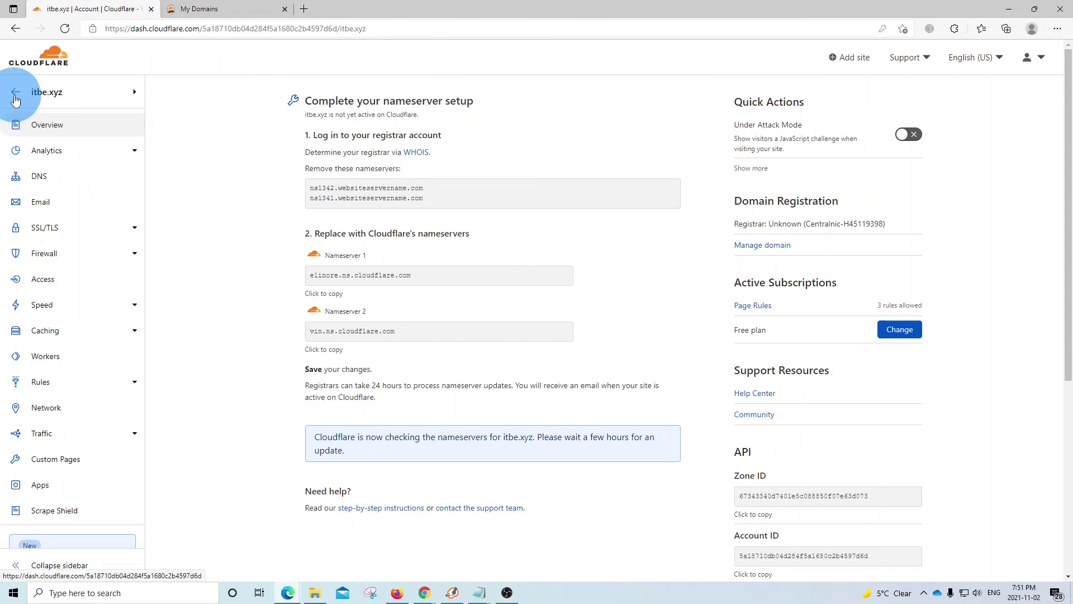
# Step: Return to the Websites list, where itbe.xyz shows Pending Nameserver Update
pyautogui.click(15, 98)
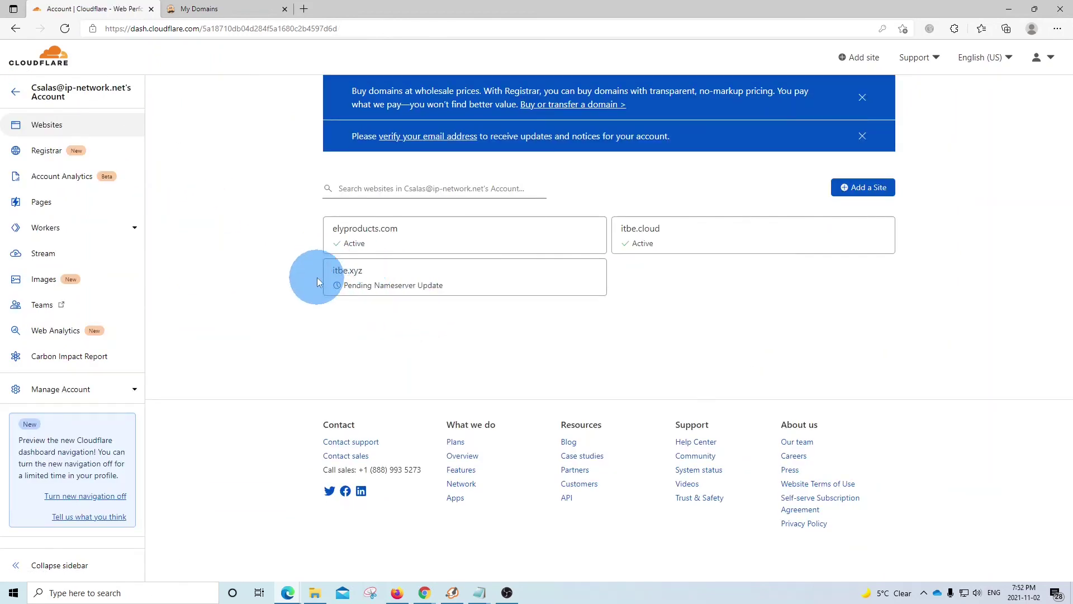